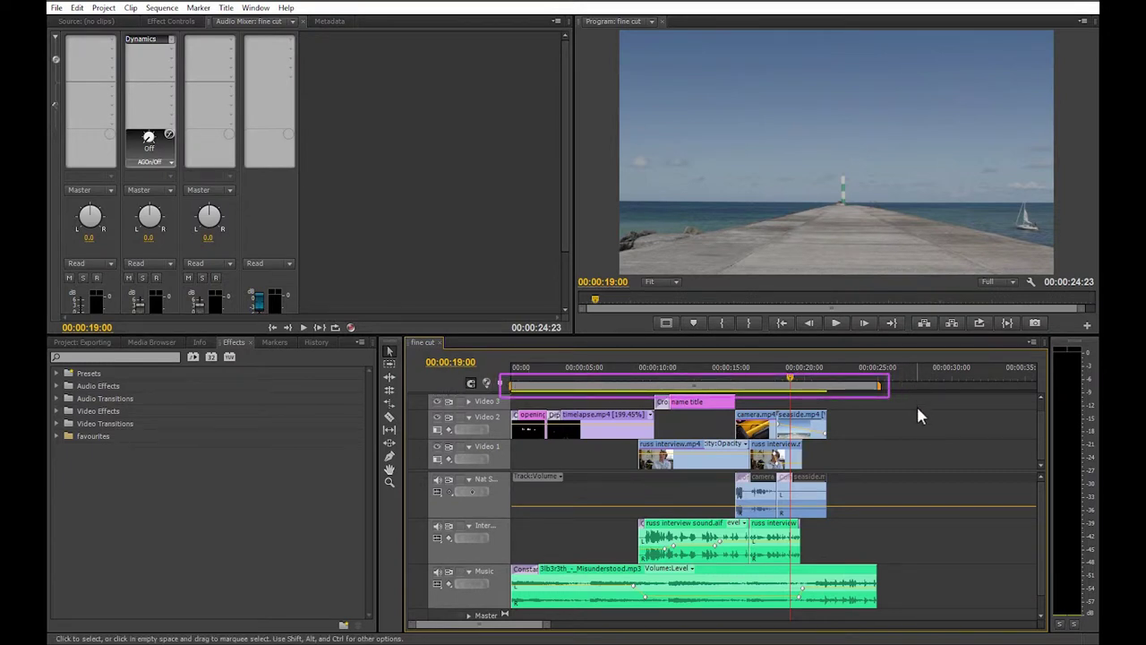
- Extend the work area to 00:00:24:23, play the cut, and park the playhead at 00:00:19:10
mouse_move(855, 393)
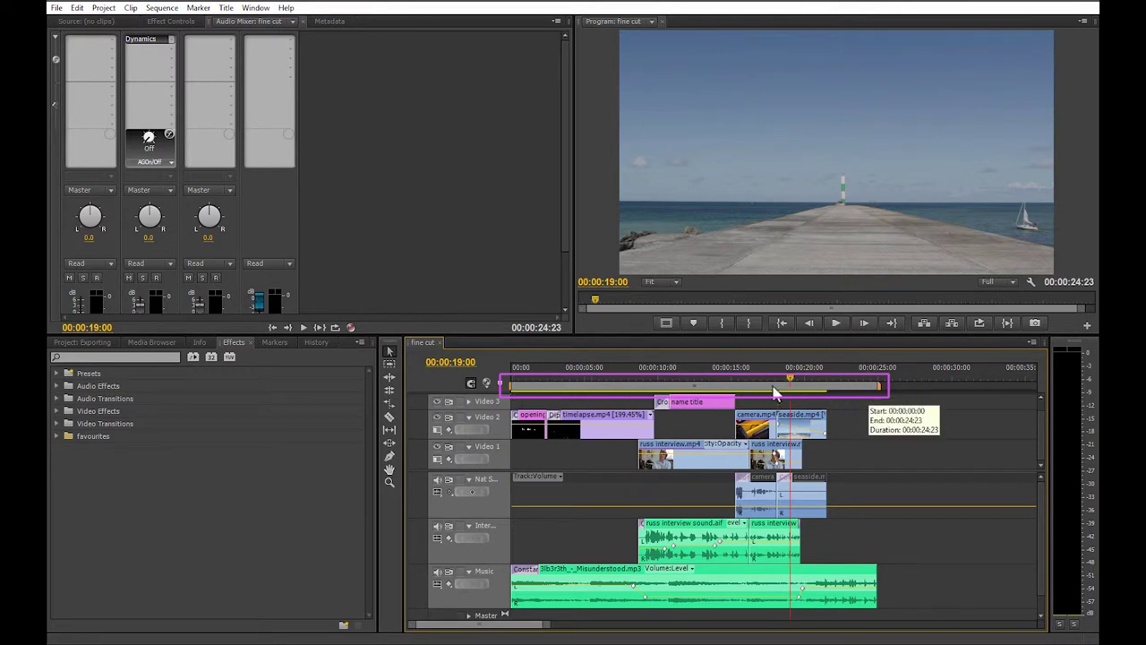
click(581, 391)
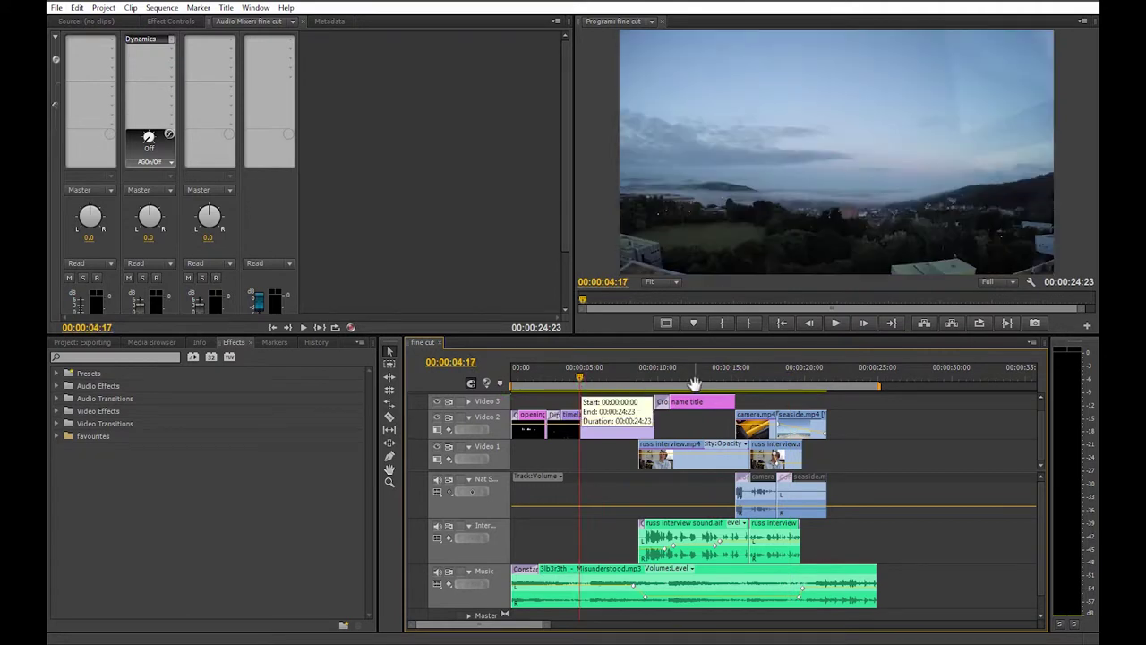
click(795, 383)
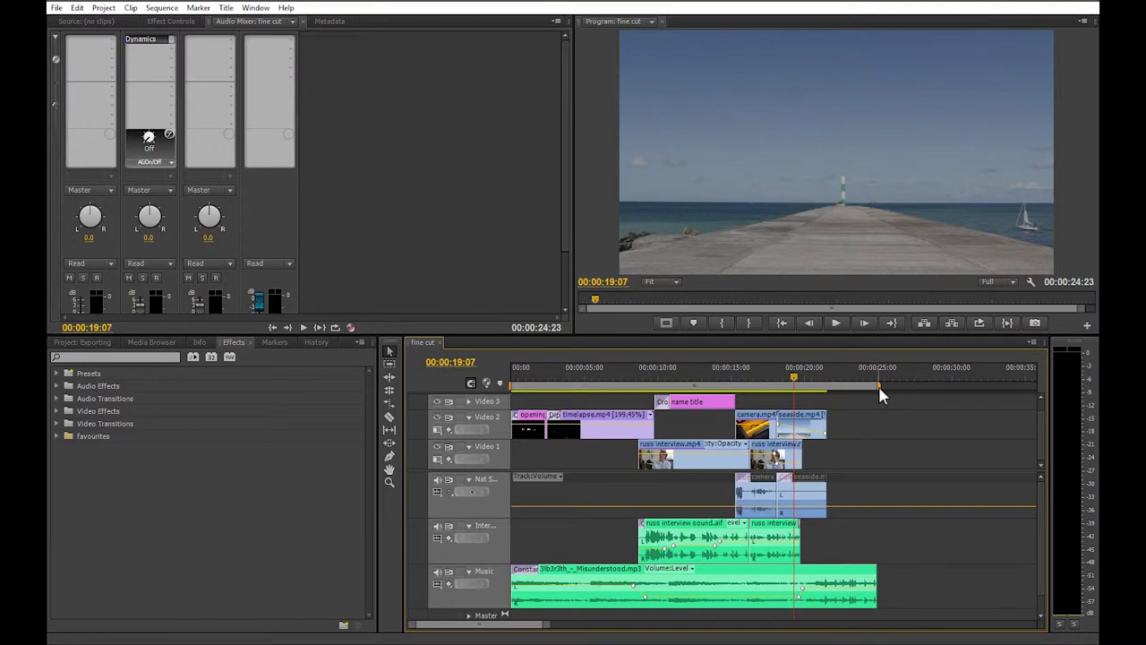
drag(938, 387, 883, 387)
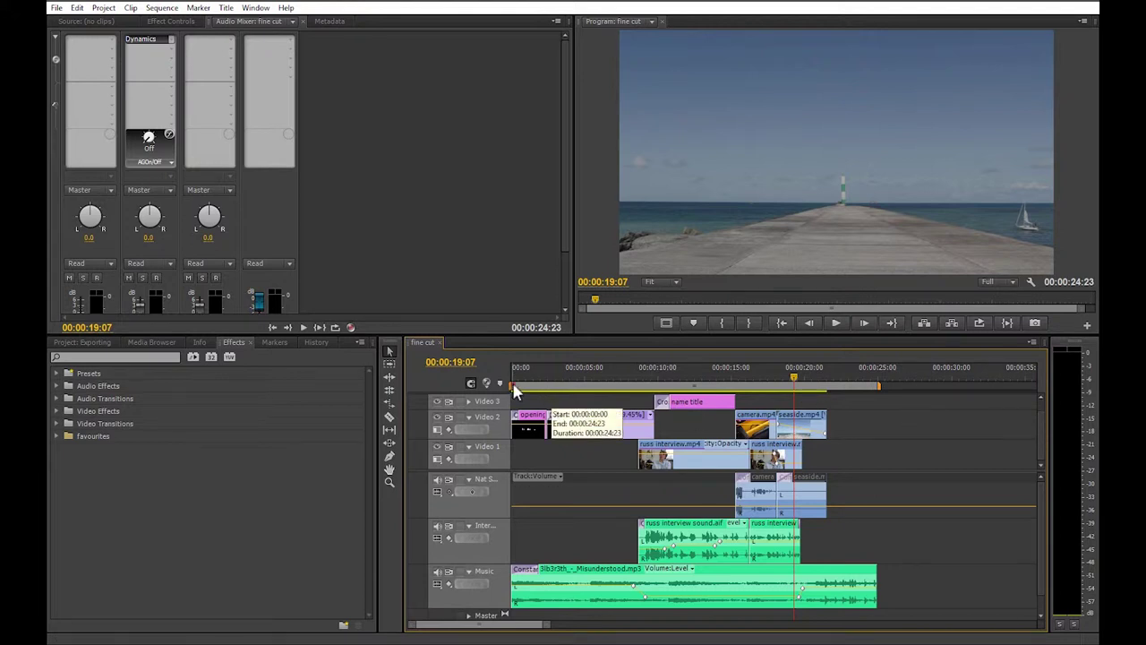
key(Return)
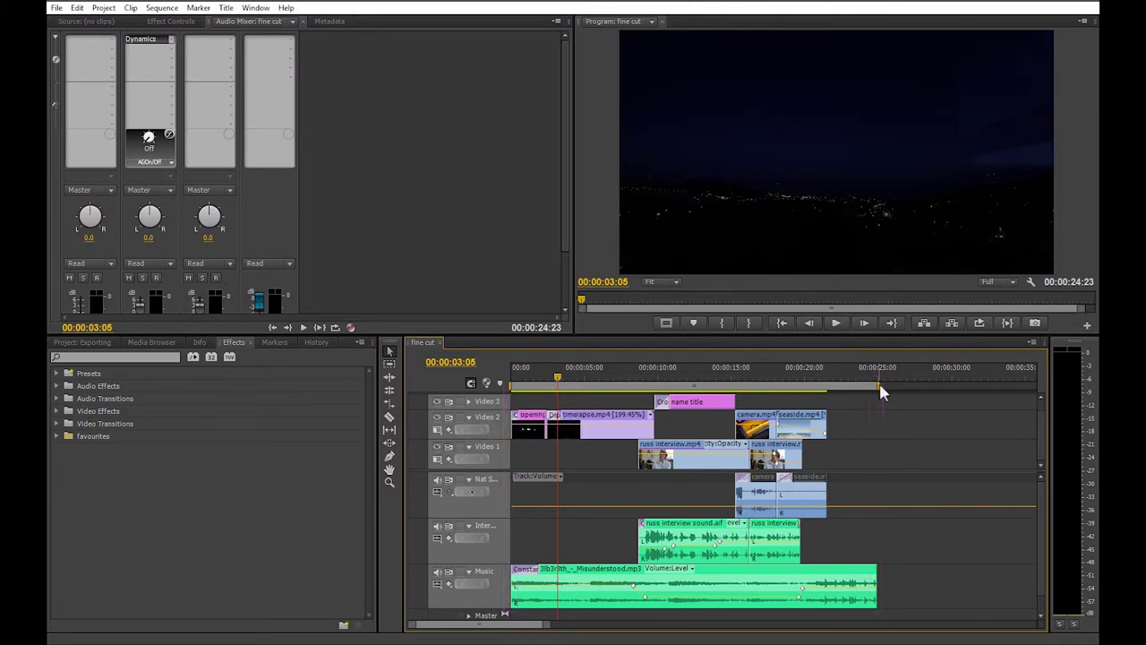
click(795, 374)
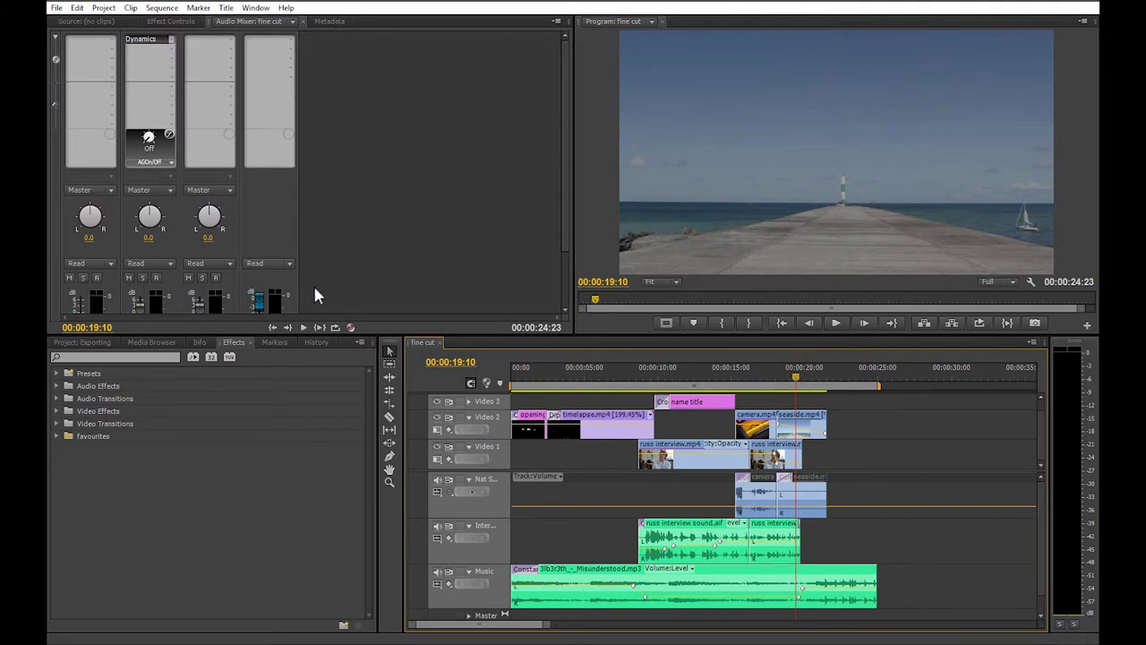
- Open the media export settings from the File menu and choose H.264 as the format
click(56, 8)
mouse_move(102, 302)
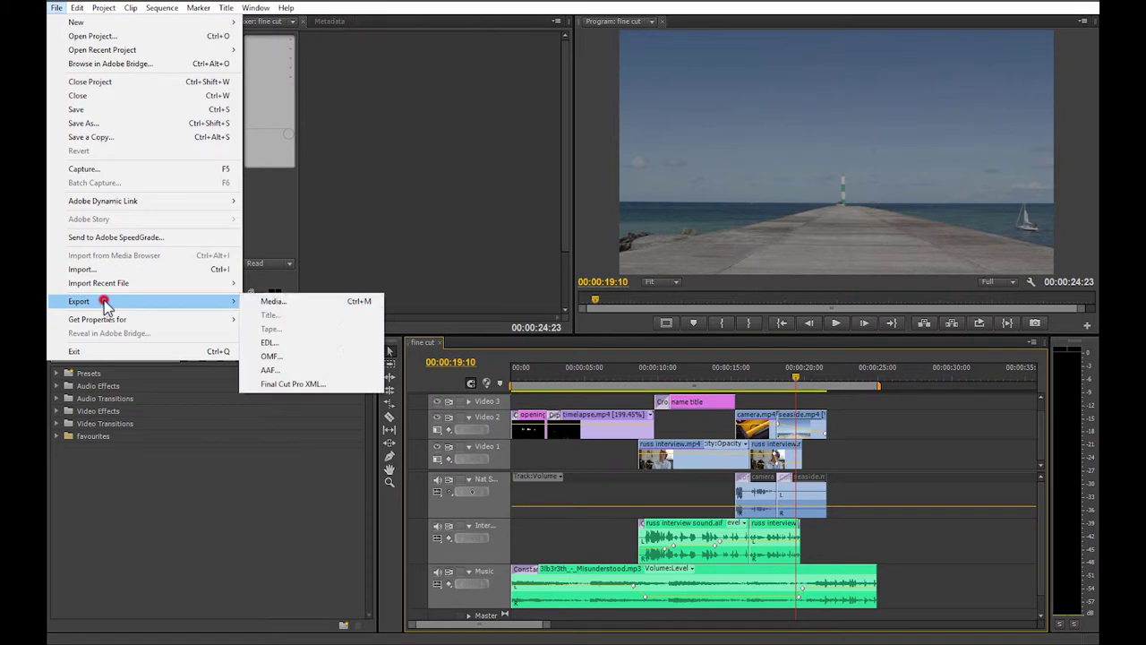
click(345, 302)
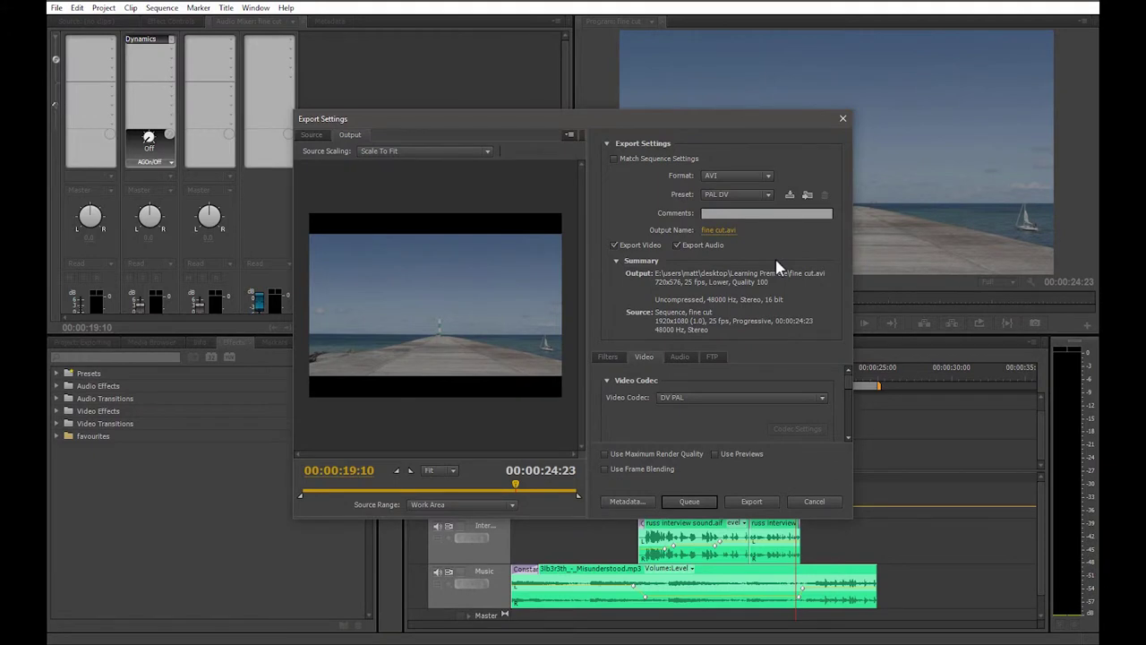
click(768, 177)
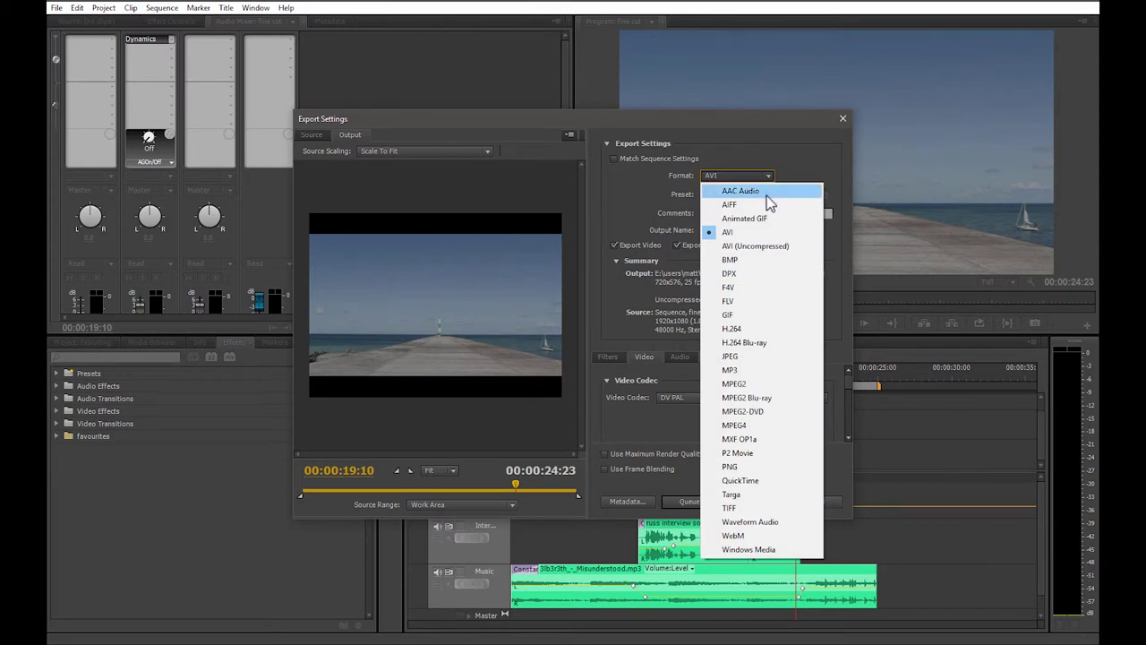
click(753, 328)
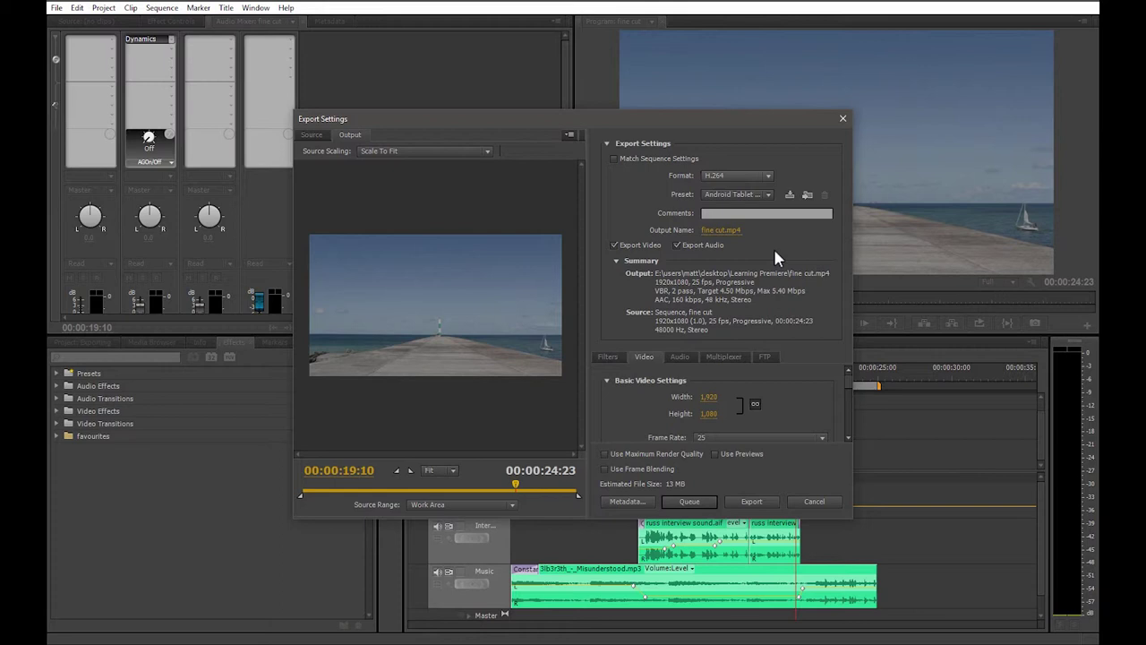
- Pick YouTube HD 1080p 25 from the H.264 preset list
click(768, 195)
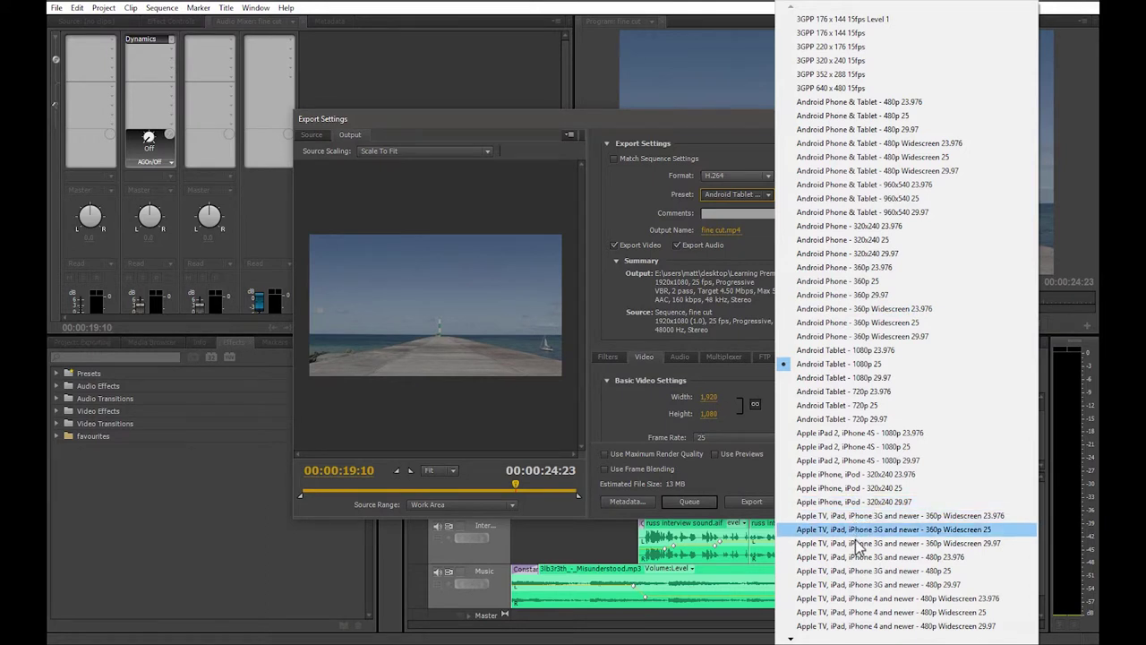
key(Down)
key(Down)
key(Down)
key(Down)
key(Down)
key(Down)
key(Down)
key(Down)
key(Down)
key(Down)
key(Down)
key(Down)
key(Down)
key(Down)
key(Down)
key(Down)
key(Down)
key(Down)
key(Down)
key(Down)
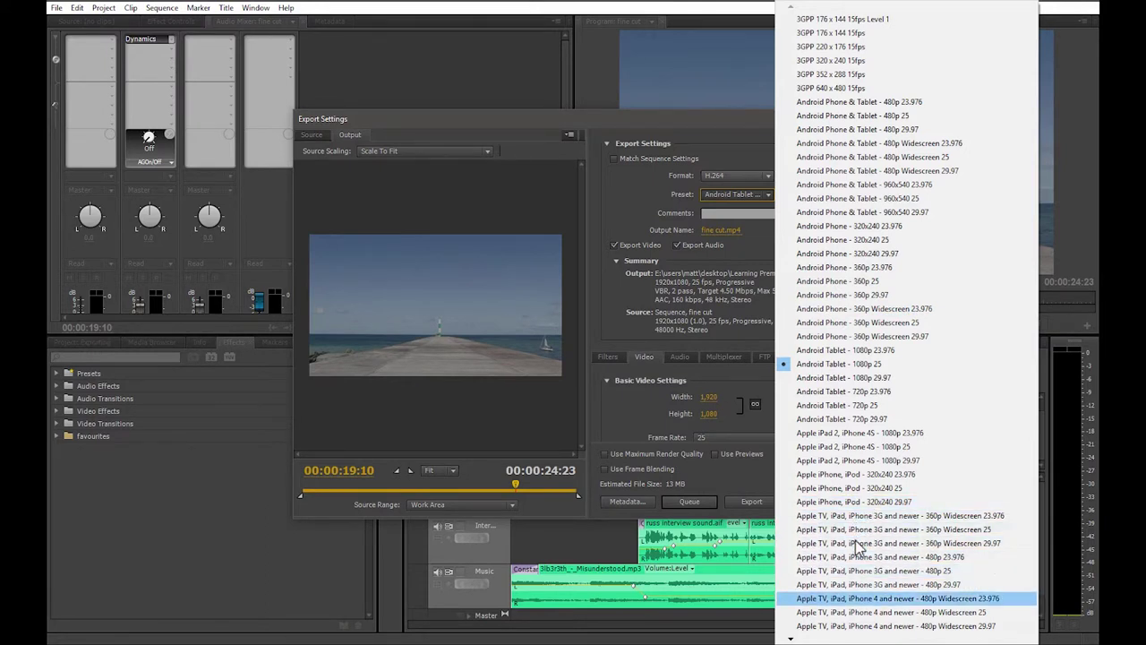
key(Down)
key(Down)
key(Down)
key(Down)
key(Down)
key(Down)
key(Down)
key(Down)
key(Down)
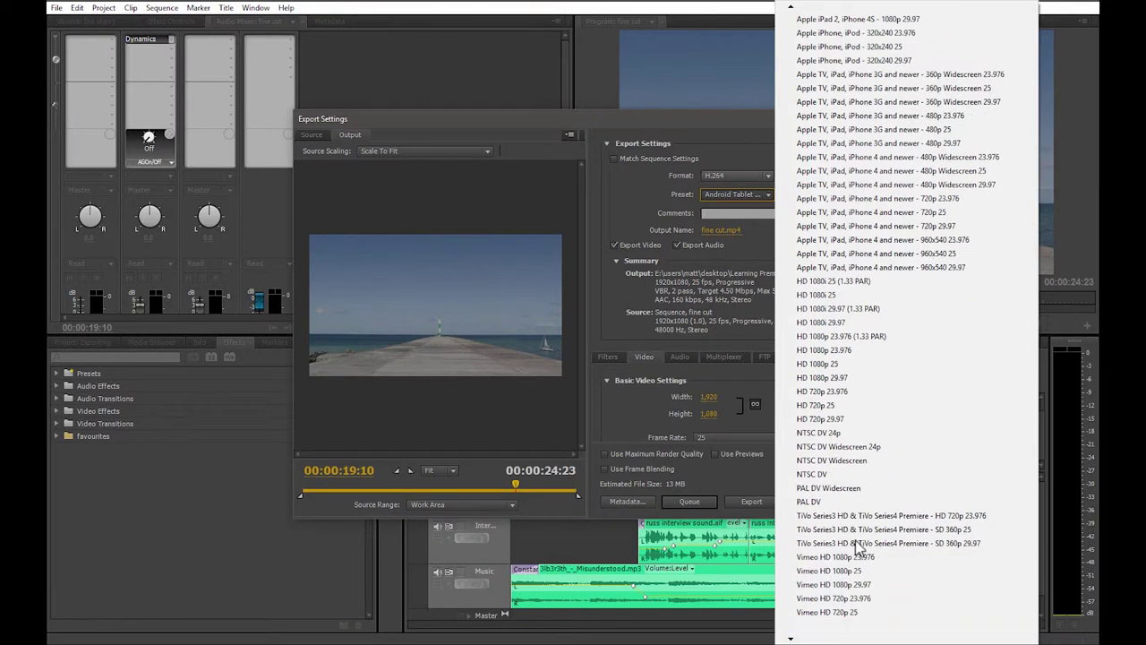
key(Down)
key(Down)
key(Down)
key(Down)
key(Down)
key(Down)
key(Down)
key(Down)
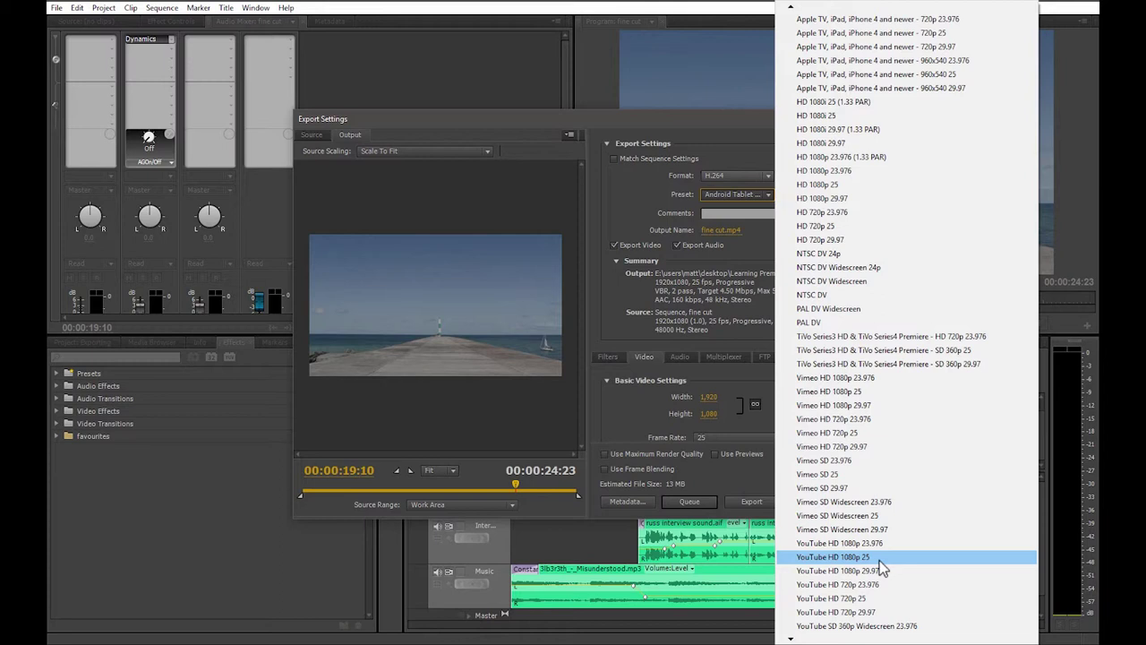
click(879, 558)
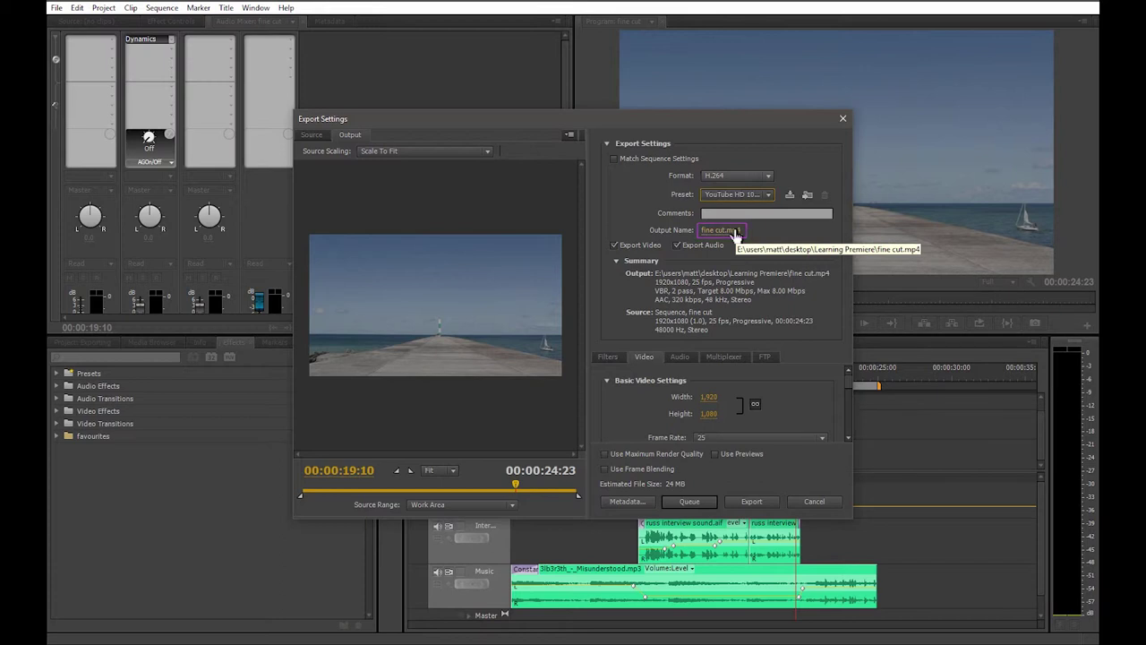
- Set the output to 'The Interview' in the Desktop's Learning Premiere folder
click(733, 231)
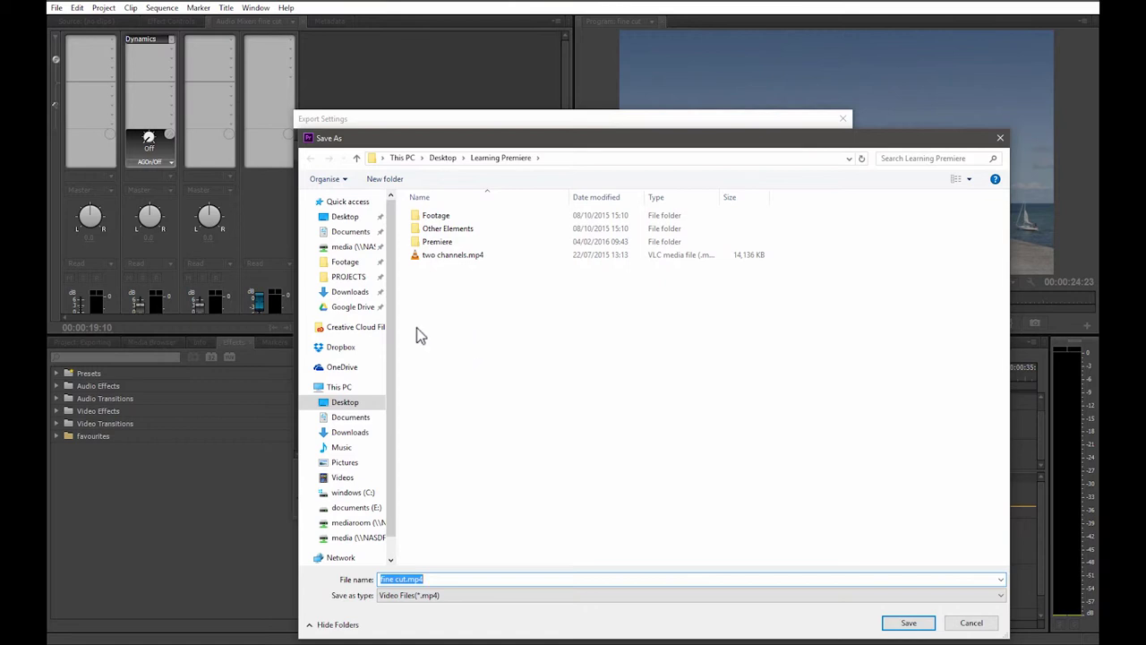
click(345, 219)
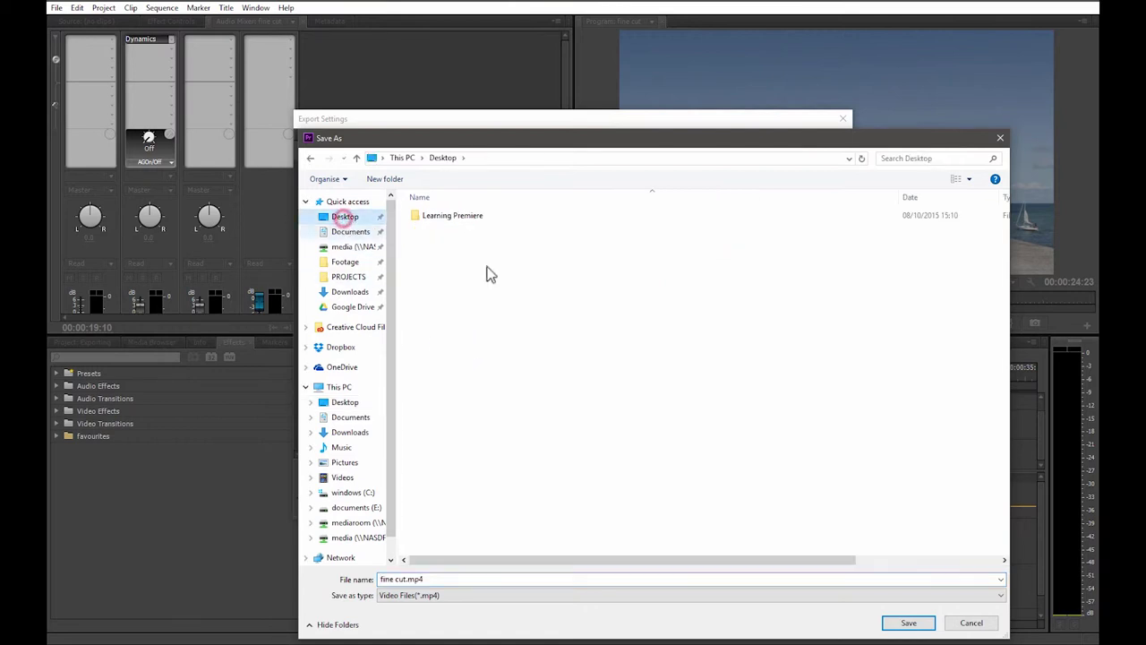
double_click(470, 224)
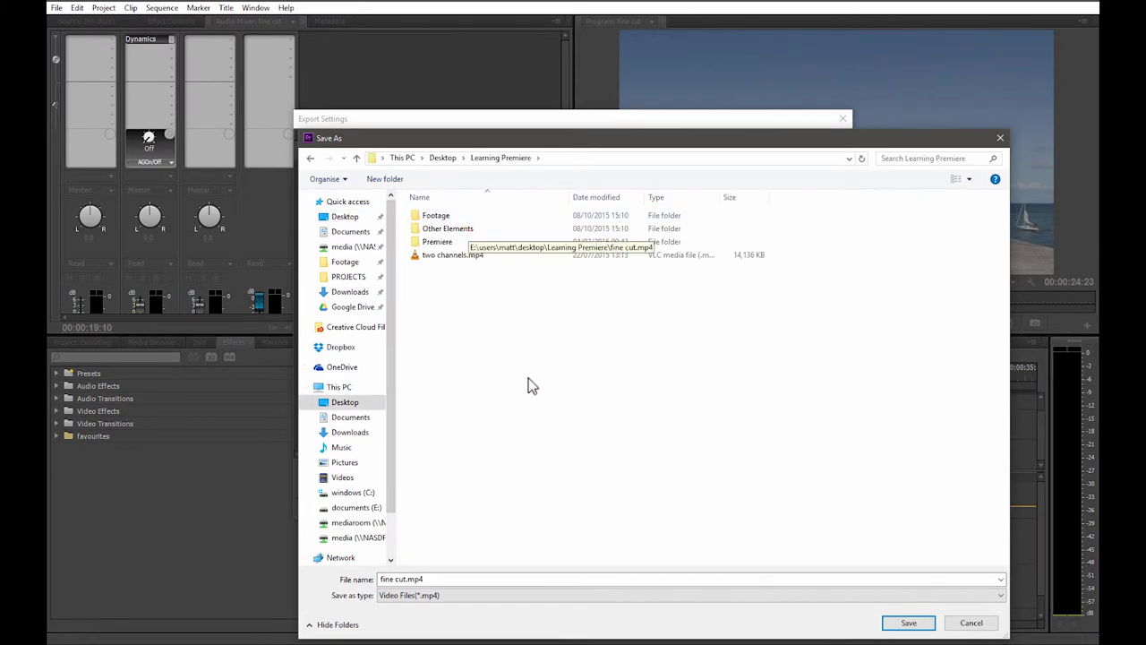
click(558, 138)
drag(558, 138, 522, 85)
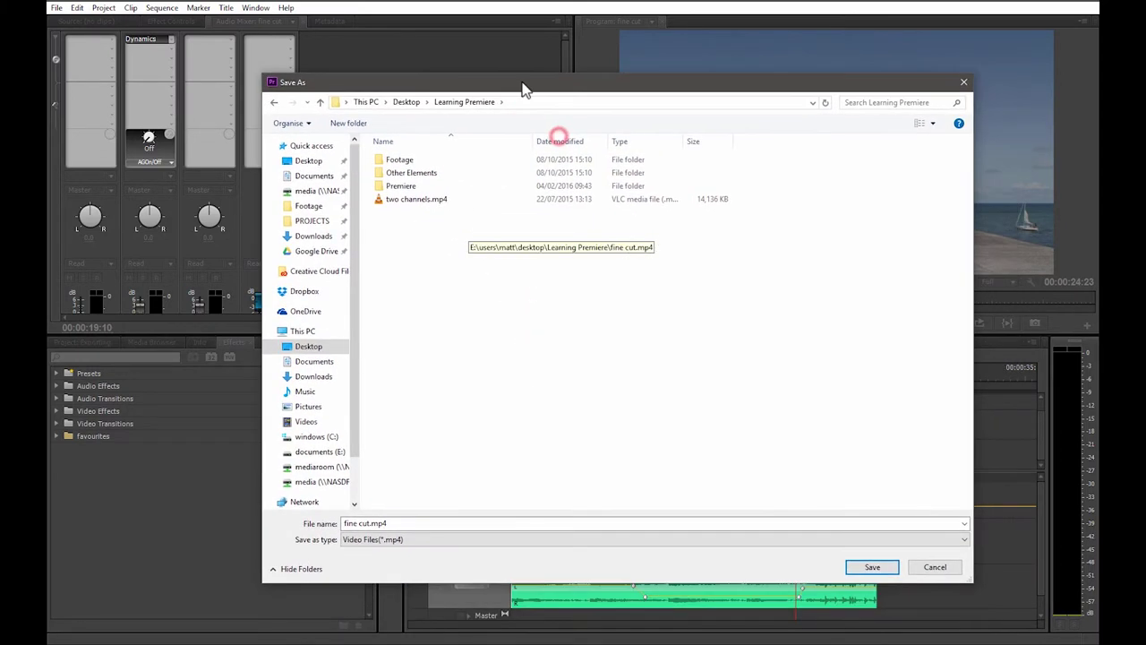
click(426, 525)
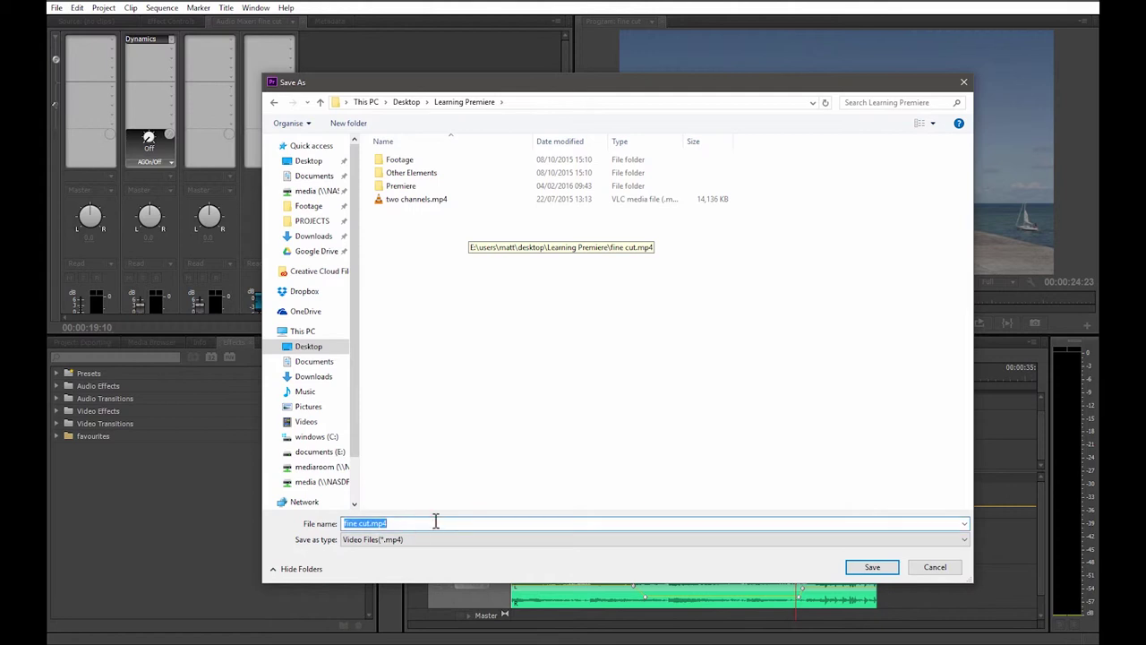
text(The Interview)
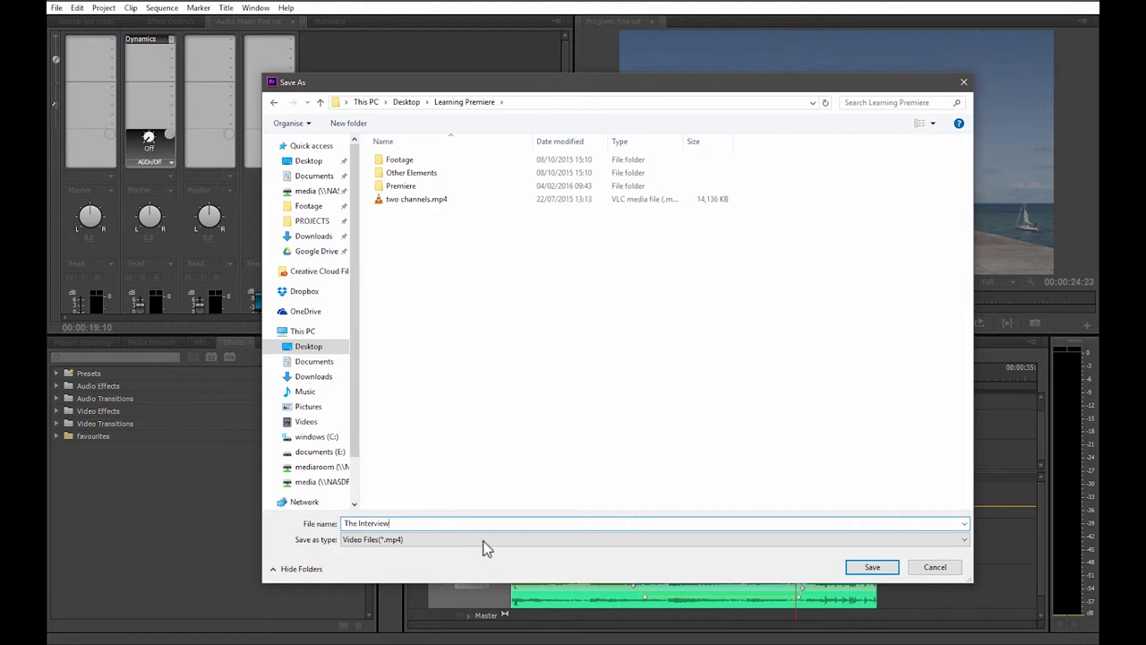
click(871, 568)
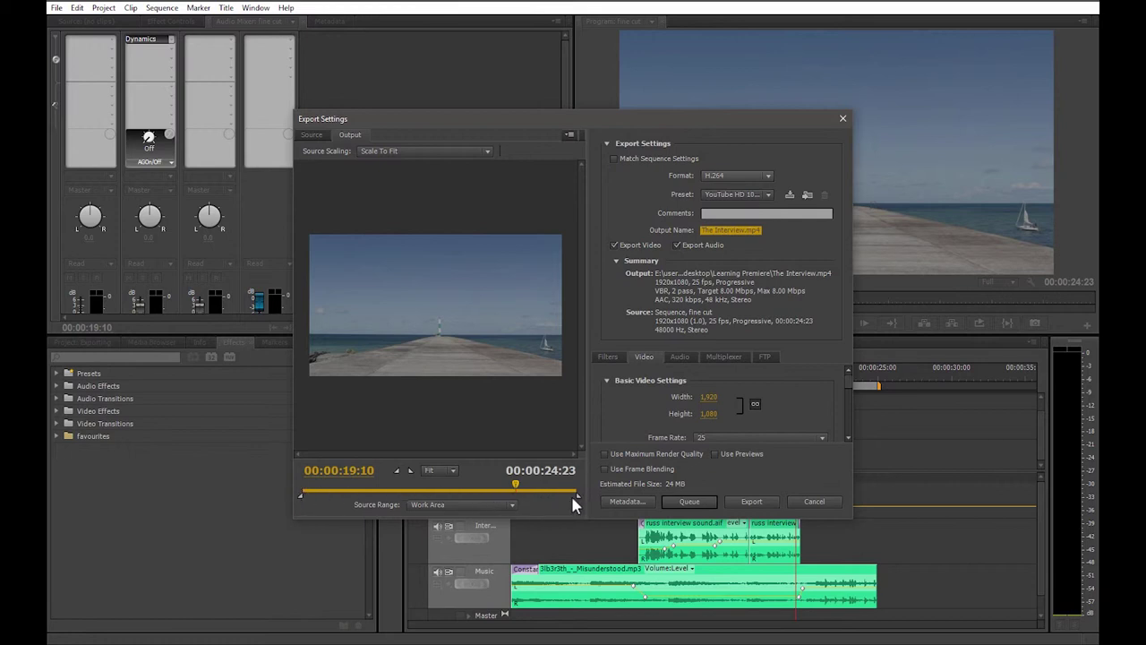
- Move the Export Settings window aside and run the export to The Interview.mp4
drag(721, 119, 533, 56)
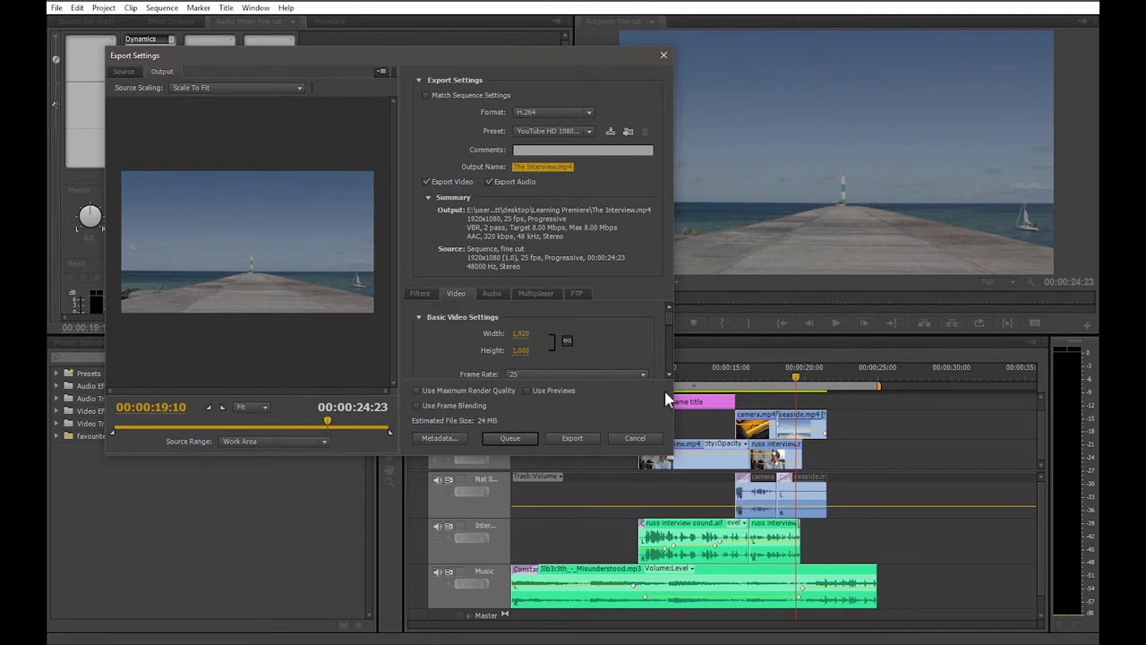
click(571, 439)
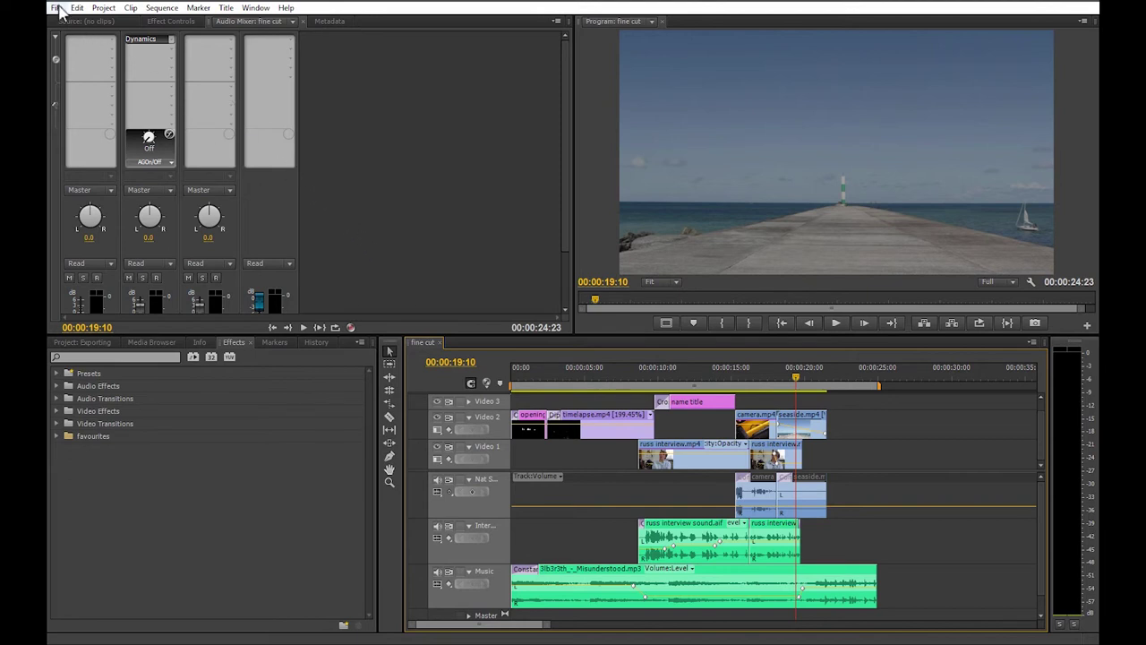
- Save the Premiere Pro project from the File menu
click(57, 8)
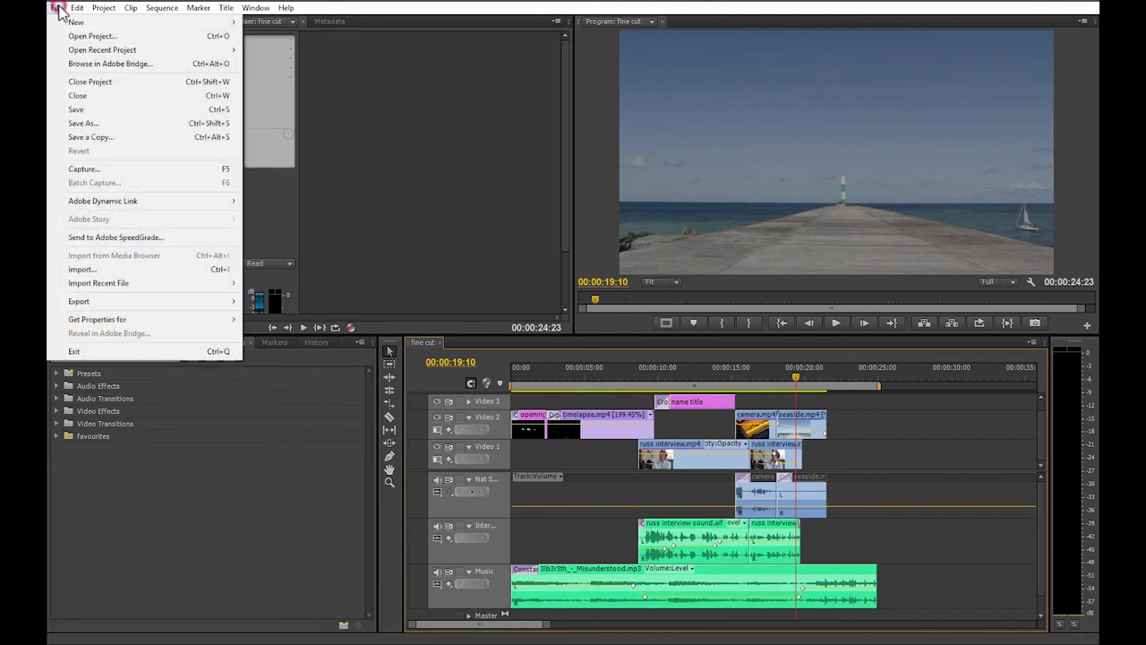
click(97, 107)
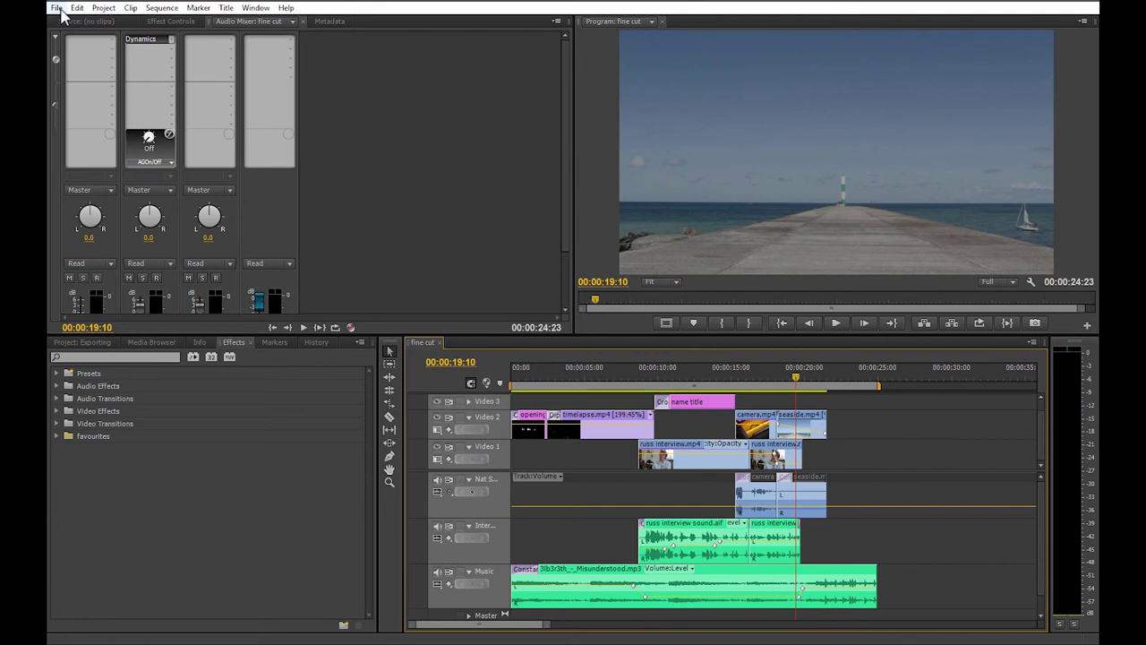
- Open the File menu to exit Premiere Pro
click(56, 8)
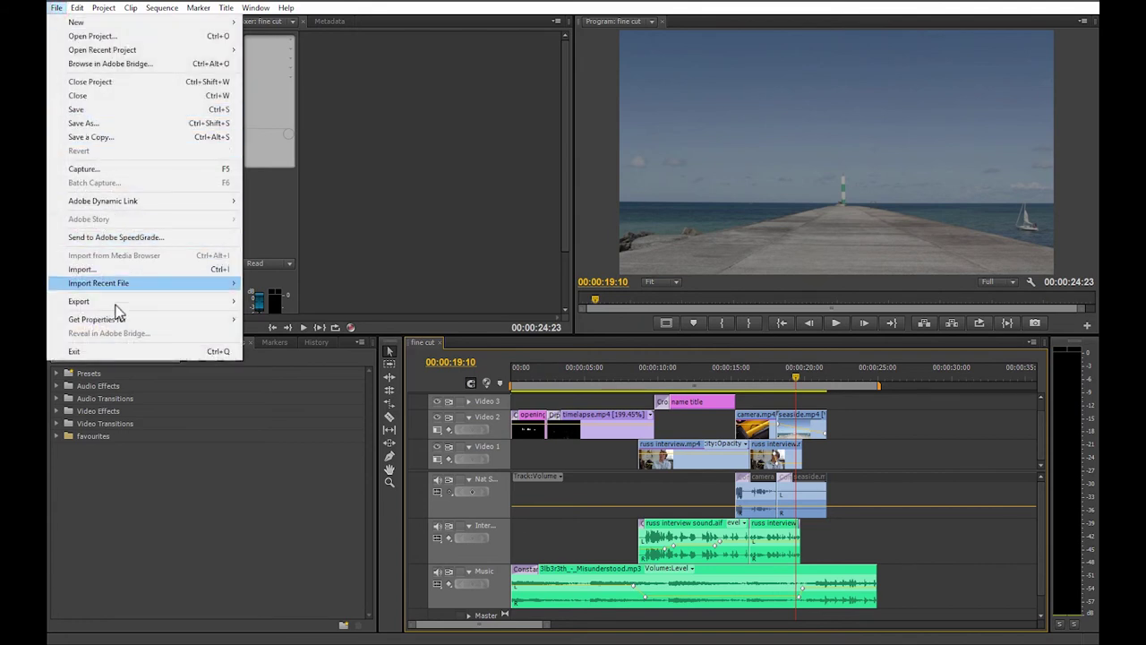